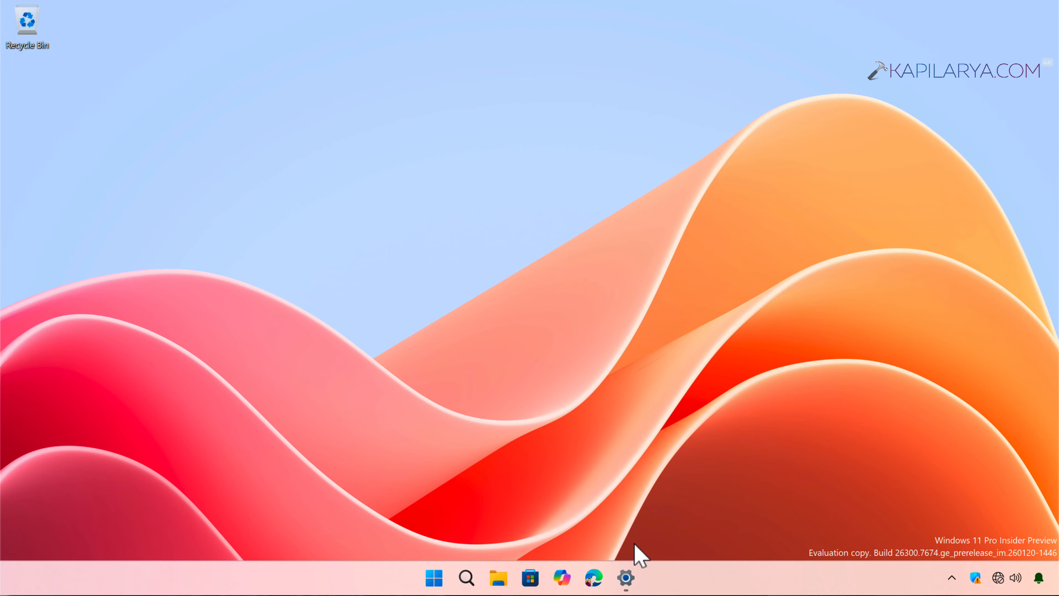
# Review the temporary files breakdown in Settings Storage, then close Settings
pyautogui.click(625, 578)
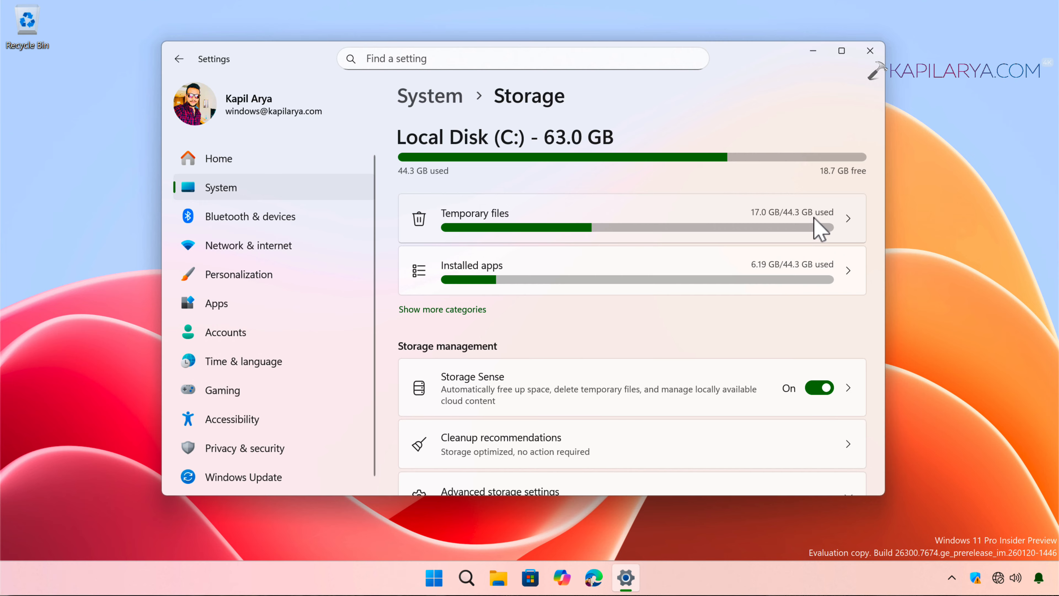
pyautogui.click(820, 229)
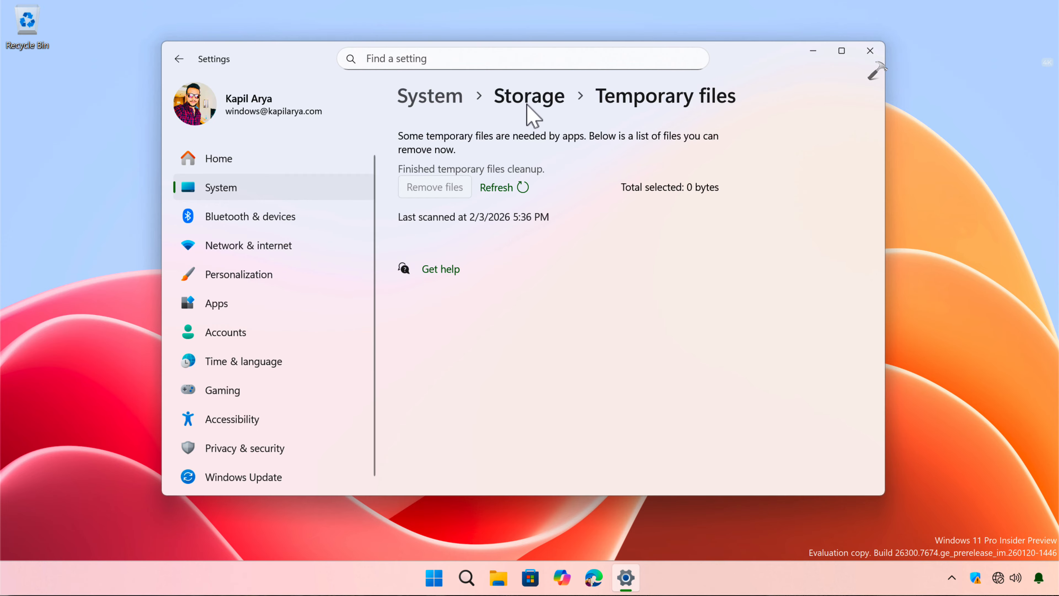
pyautogui.click(527, 95)
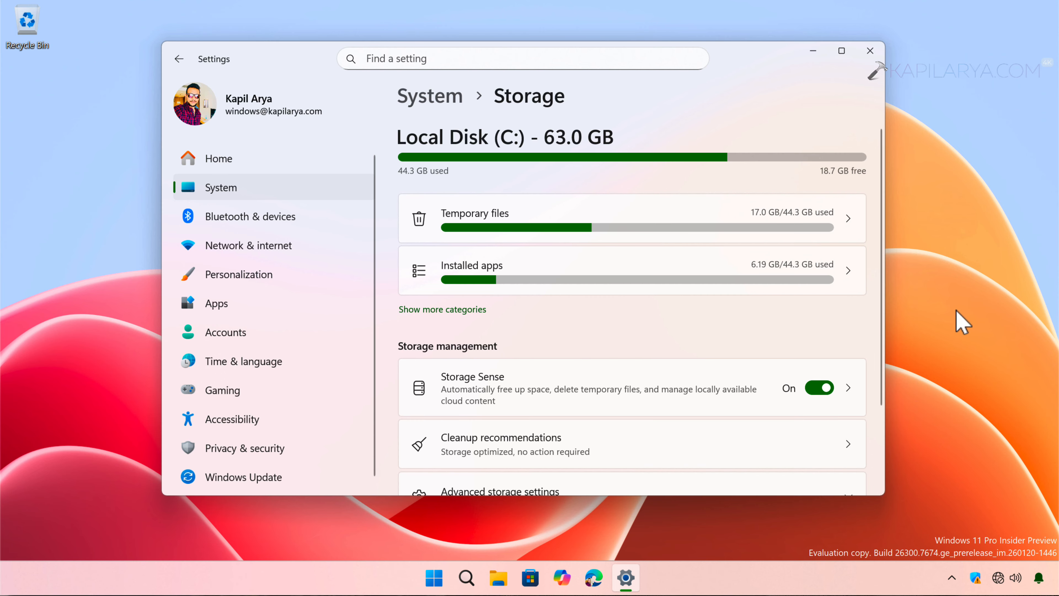
pyautogui.click(814, 52)
# Browse to Local Disk (C:) through This PC and select the Windows.old folder
pyautogui.click(498, 580)
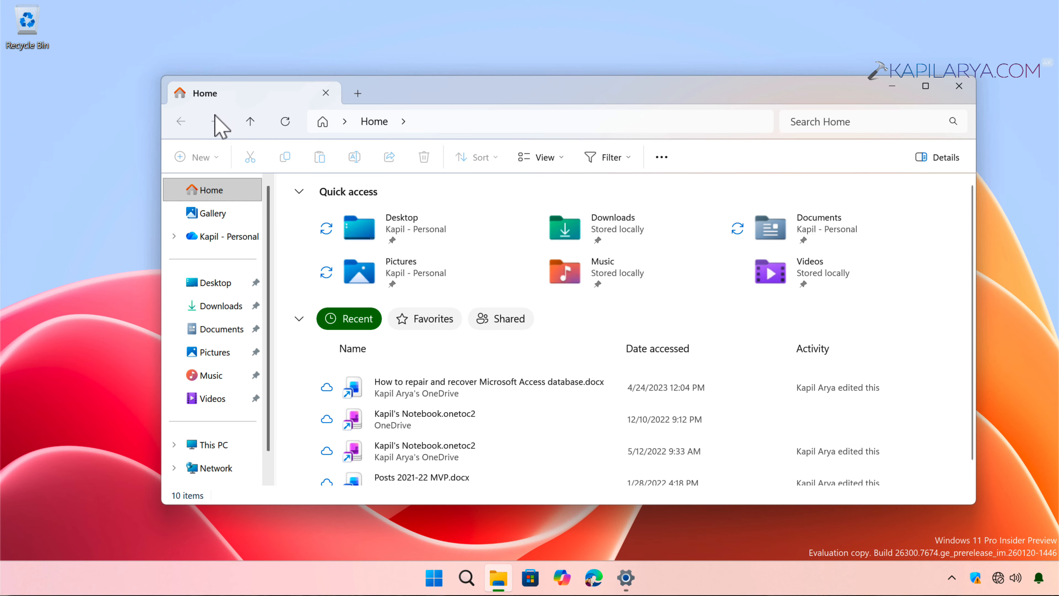
pyautogui.click(203, 447)
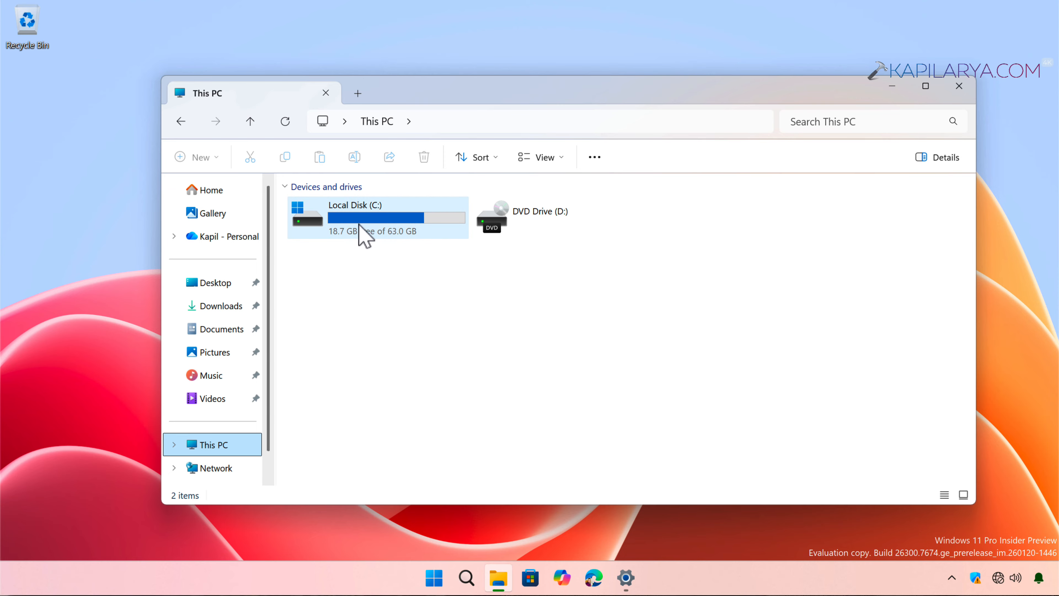
pyautogui.doubleClick(375, 226)
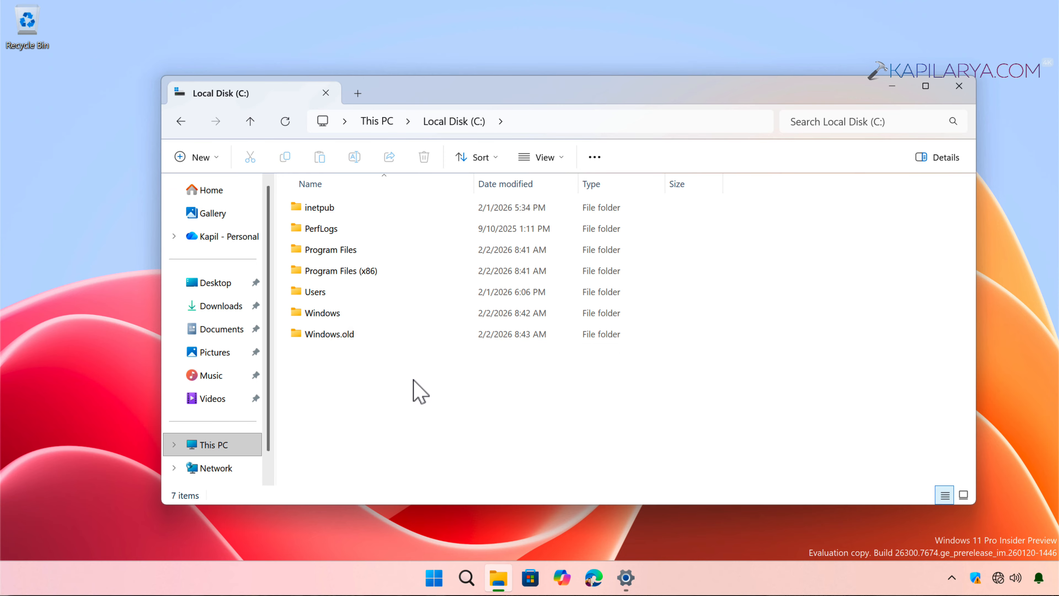
pyautogui.click(363, 338)
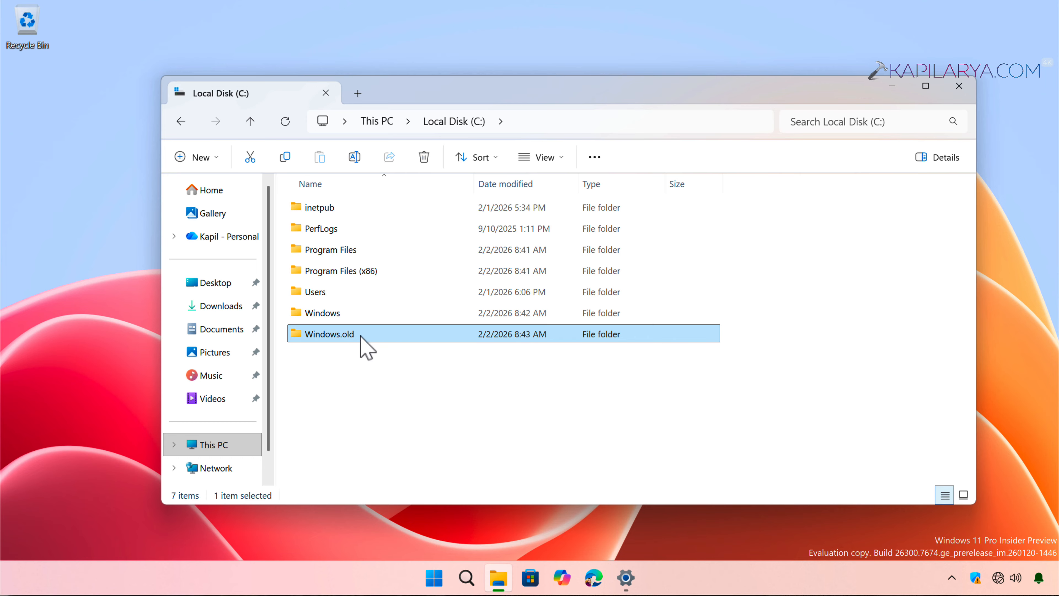
# Open the Windows.old folder's Properties to check its 41.5 GB size
pyautogui.rightClick(361, 346)
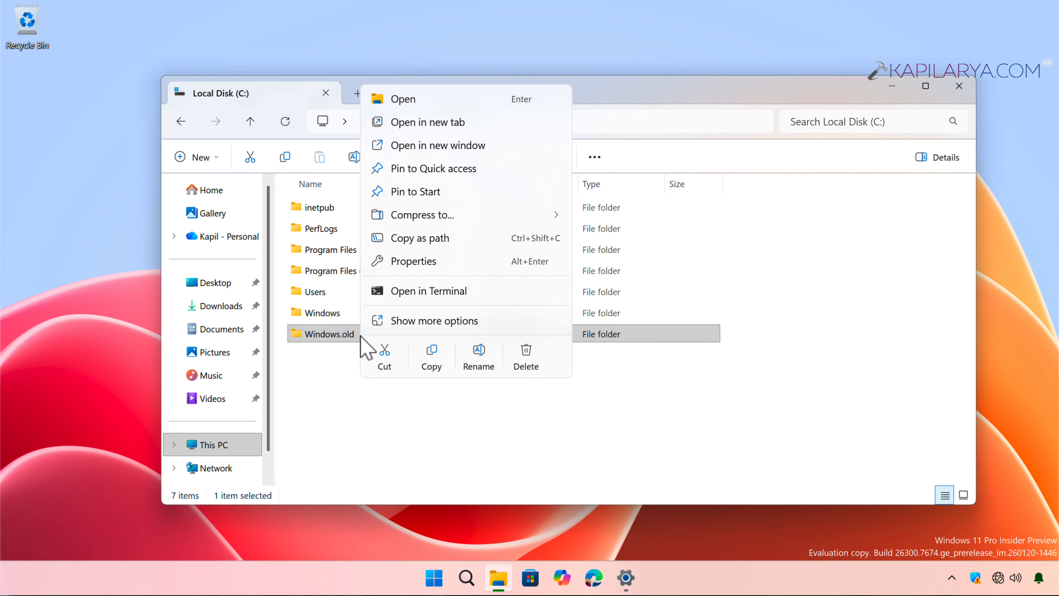
pyautogui.click(404, 263)
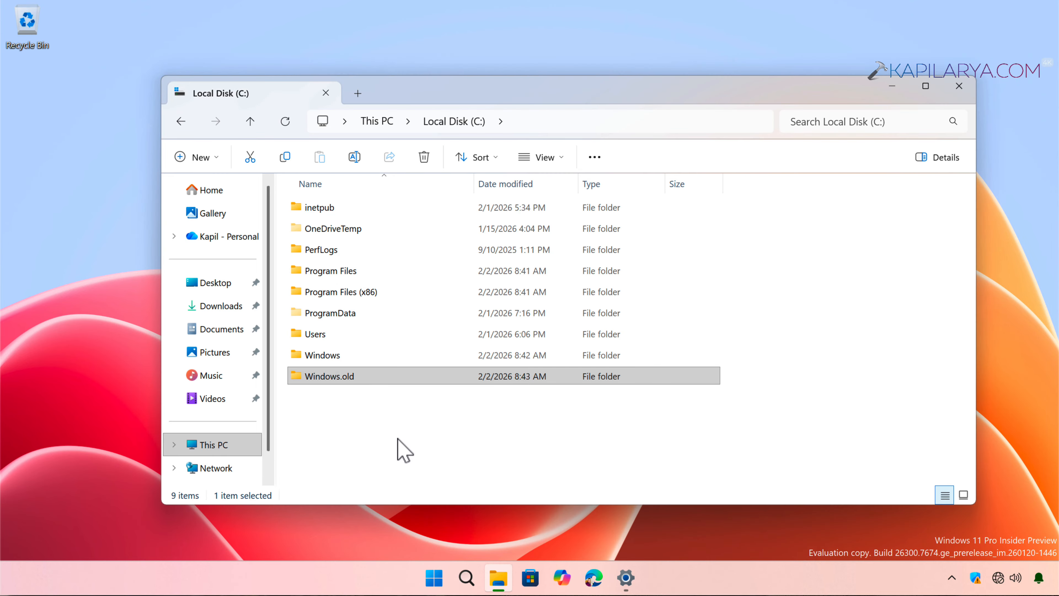
pyautogui.rightClick(379, 378)
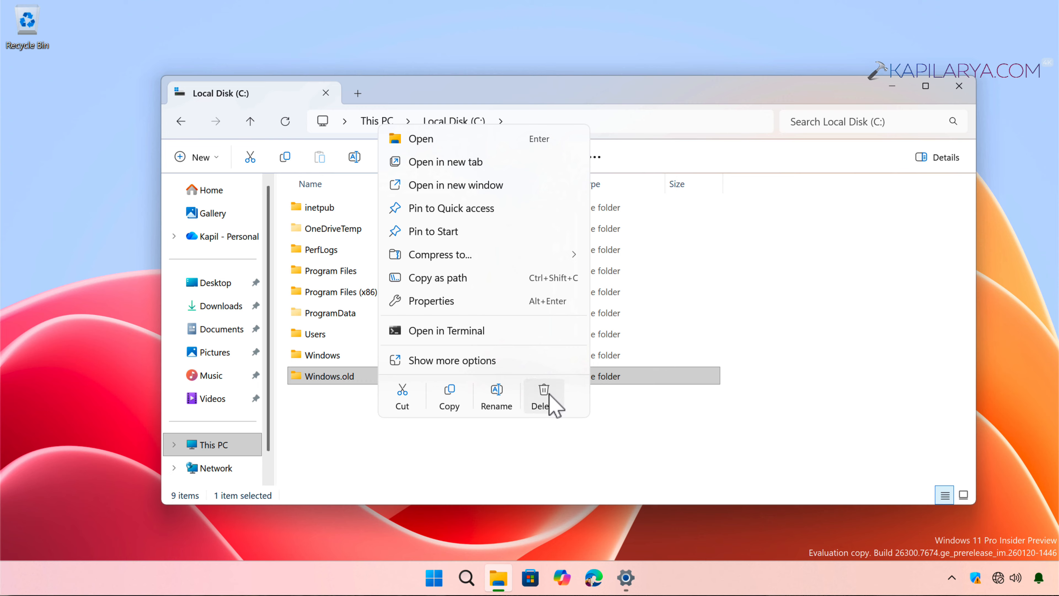
pyautogui.click(550, 403)
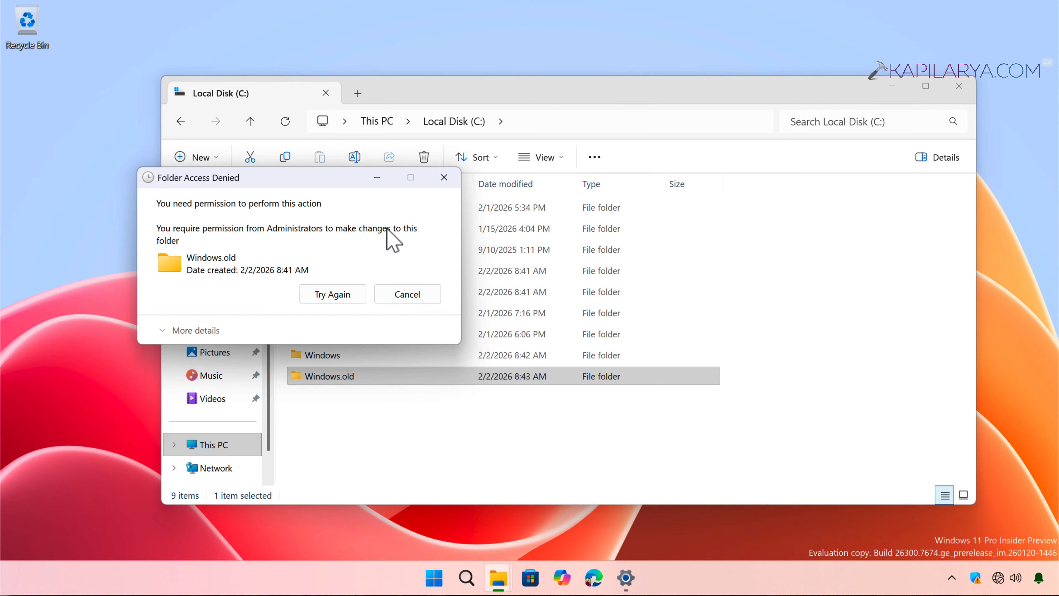
pyautogui.click(445, 177)
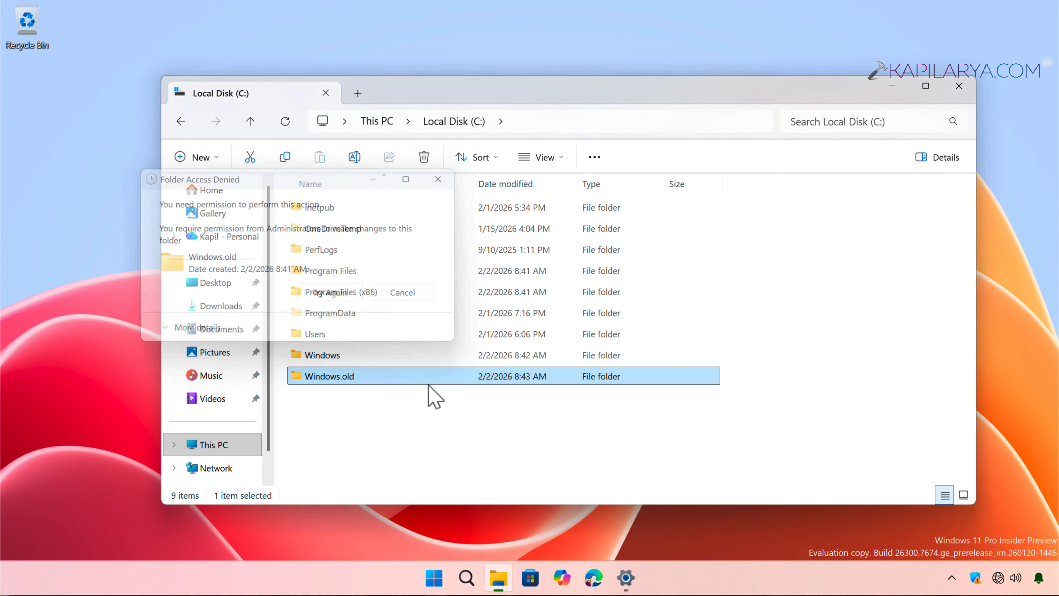
# Show the Security tab of Windows.old's properties with the Administrators group selected
pyautogui.rightClick(426, 381)
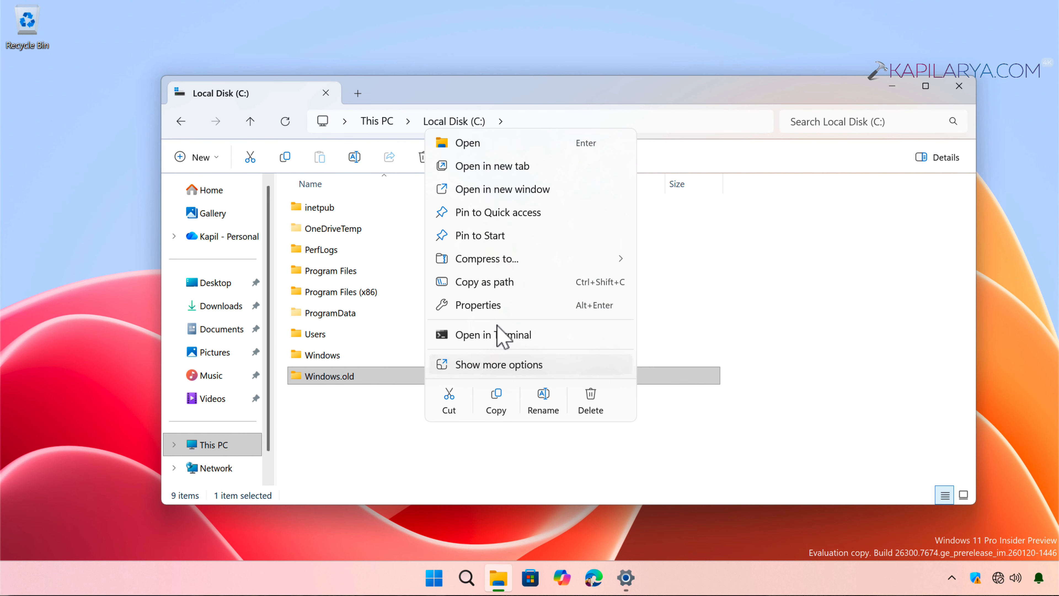
pyautogui.click(496, 306)
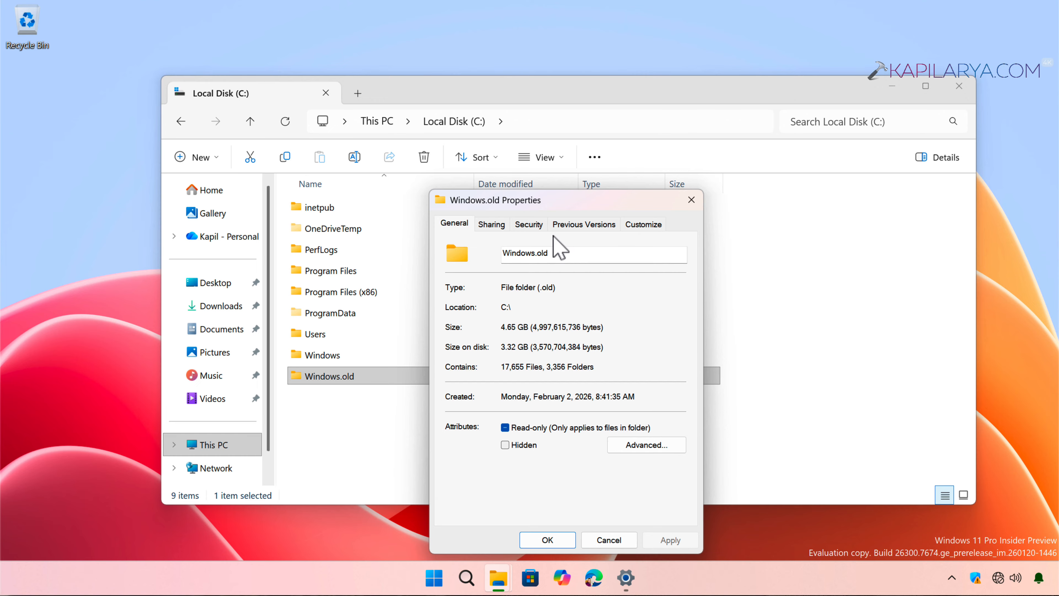
pyautogui.click(497, 225)
pyautogui.click(529, 226)
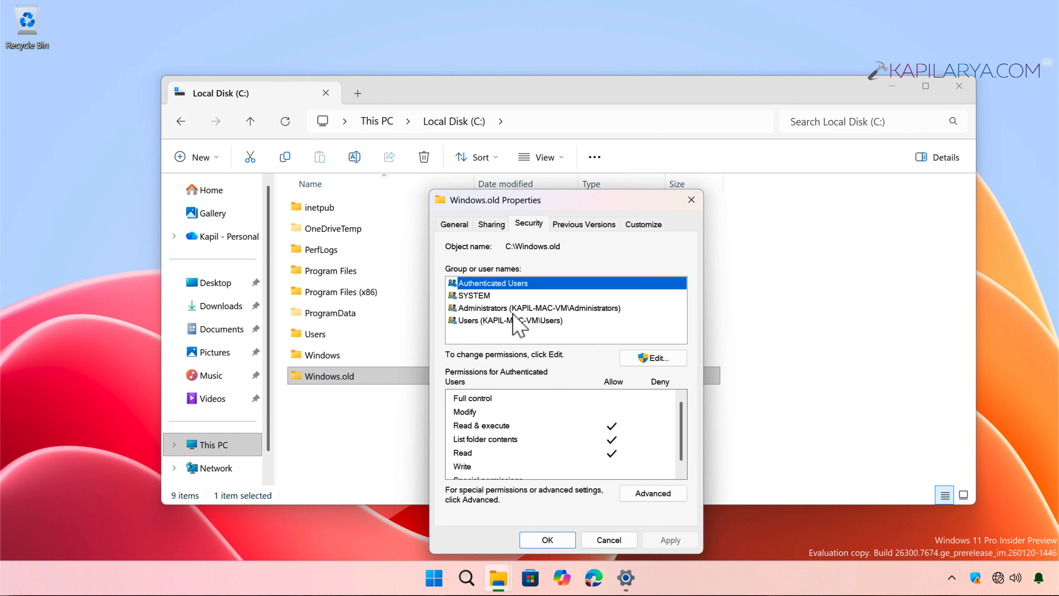
pyautogui.click(535, 311)
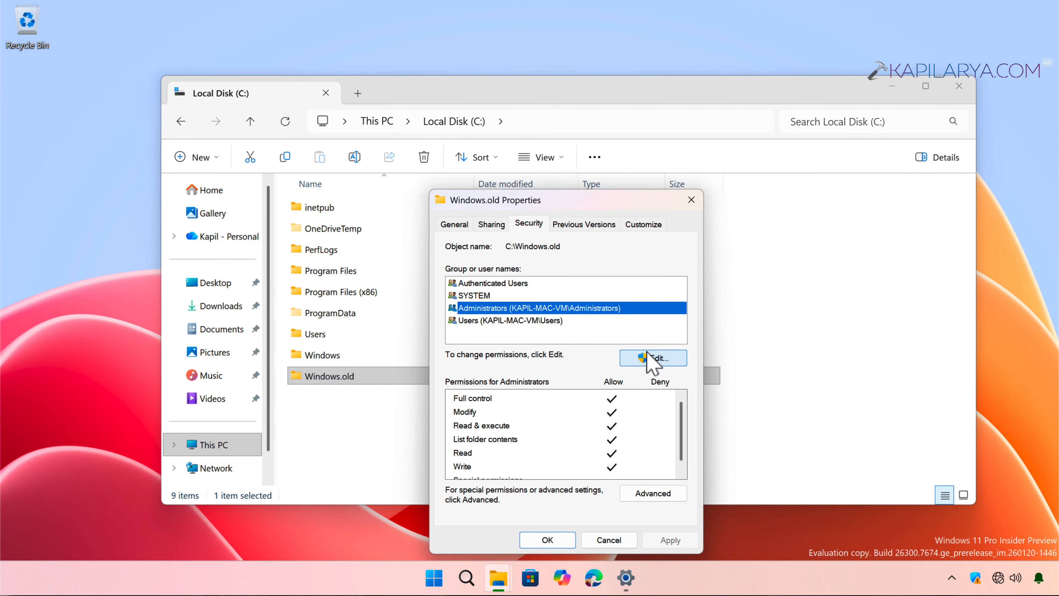
# In Advanced Security Settings, set your own account, found via Find Now, as Windows.old's owner
pyautogui.click(647, 498)
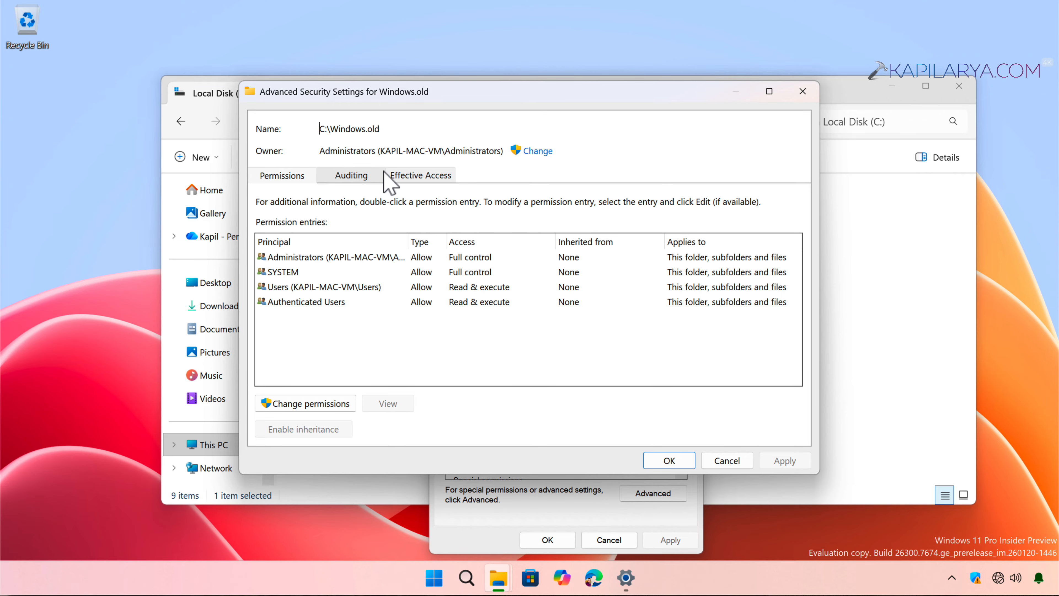
pyautogui.click(538, 152)
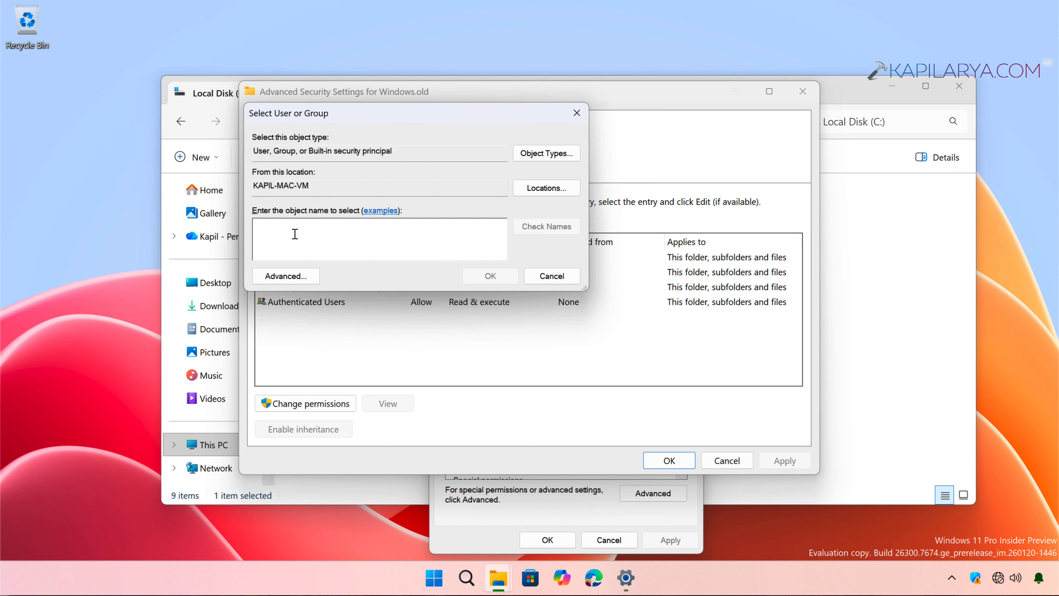
pyautogui.click(267, 278)
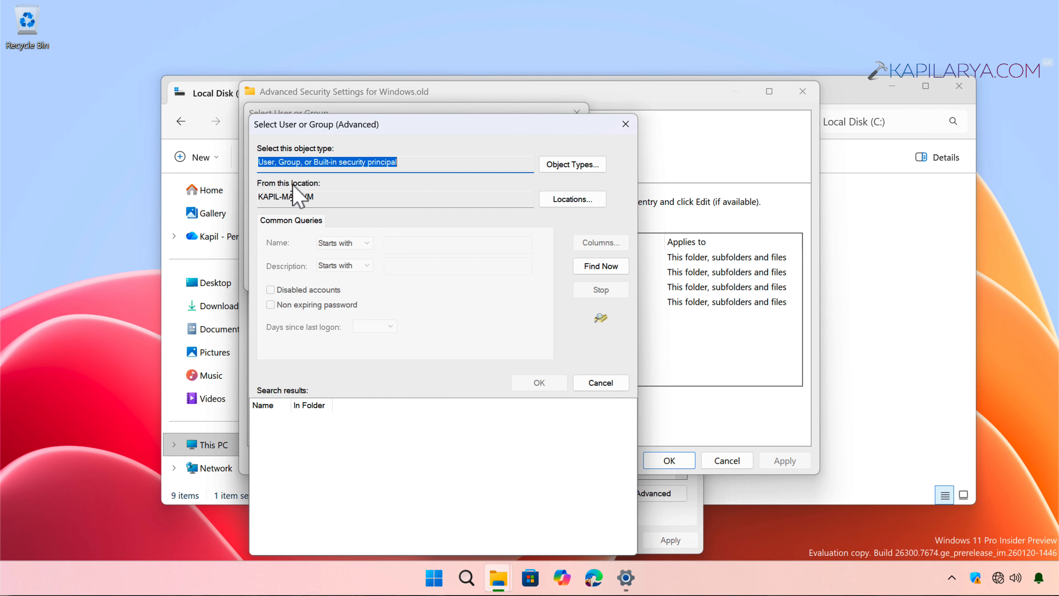
pyautogui.click(584, 269)
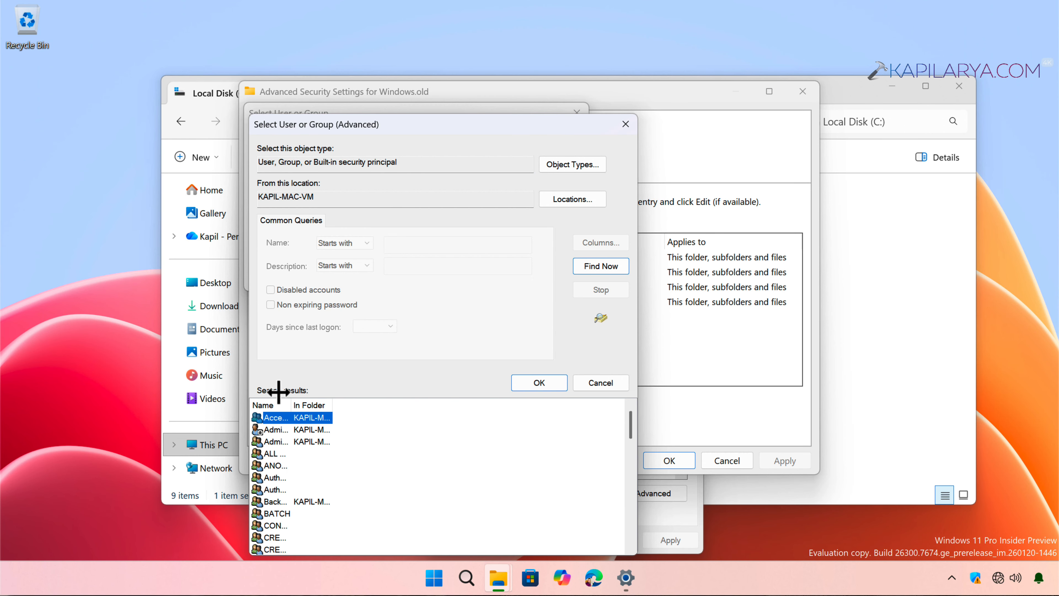
pyautogui.moveTo(278, 393); pyautogui.dragTo(401, 393)
pyautogui.scroll(-8, 396, 492)
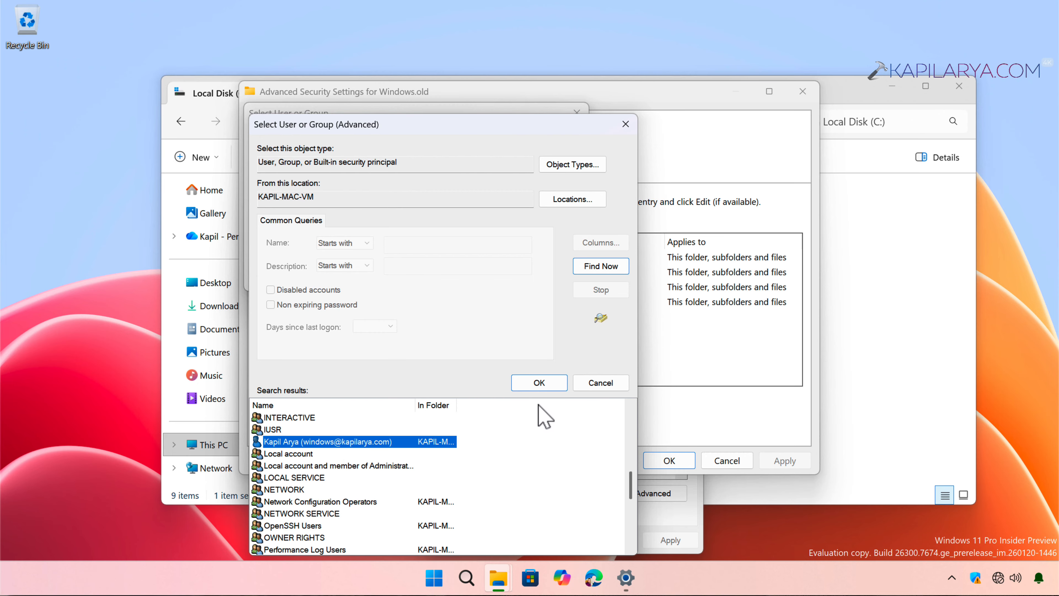
pyautogui.click(539, 383)
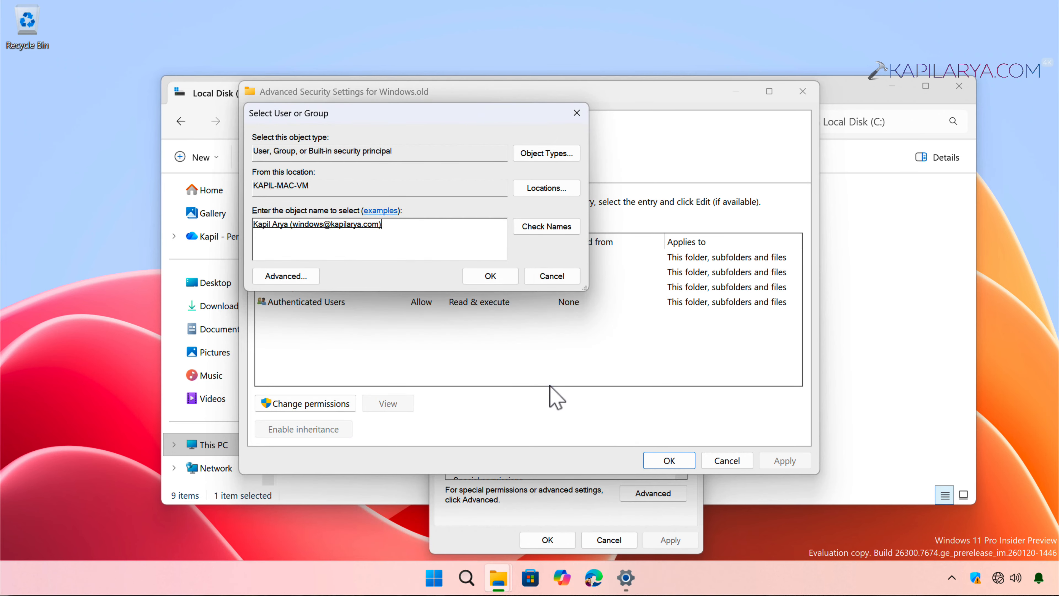
pyautogui.click(490, 284)
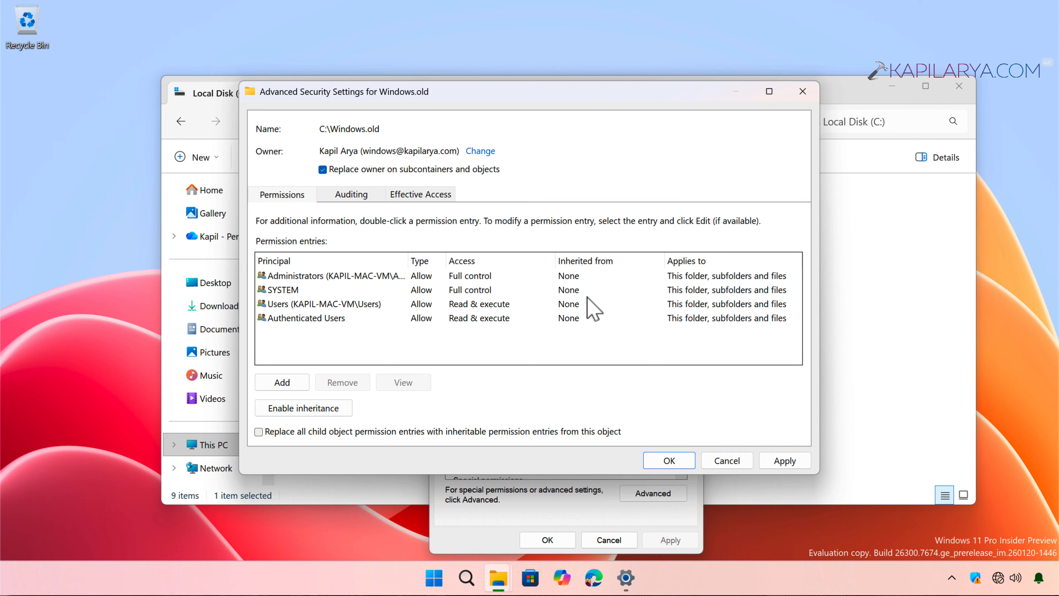
# Apply the new Windows.old owner and accept replacing directory permissions with Full Control
pyautogui.click(785, 460)
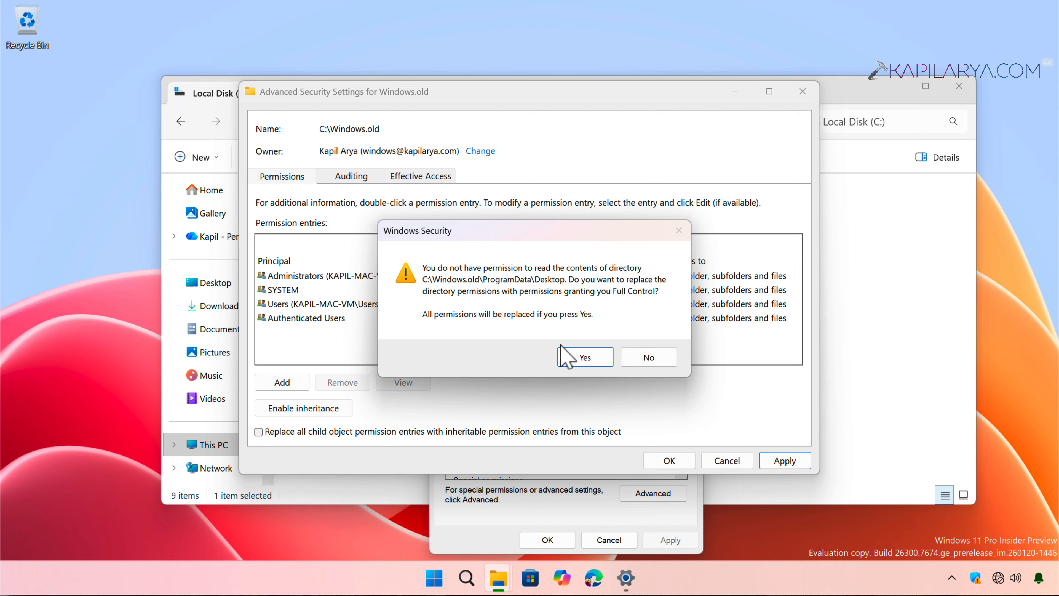
pyautogui.click(570, 363)
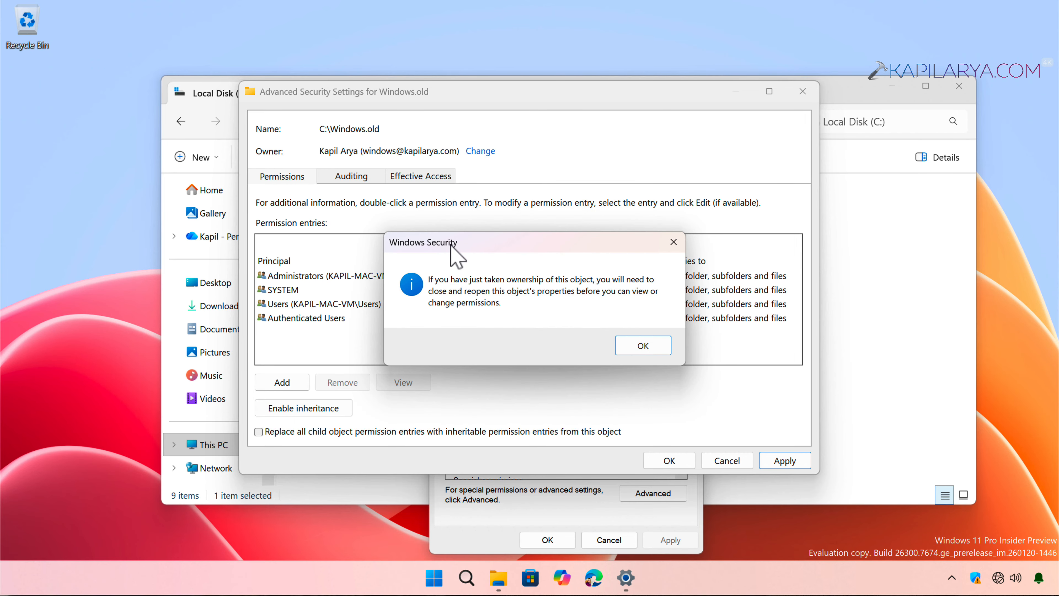
# Enable 'Replace all child object permission entries' for Windows.old, apply and confirm it, then close the settings
pyautogui.click(634, 346)
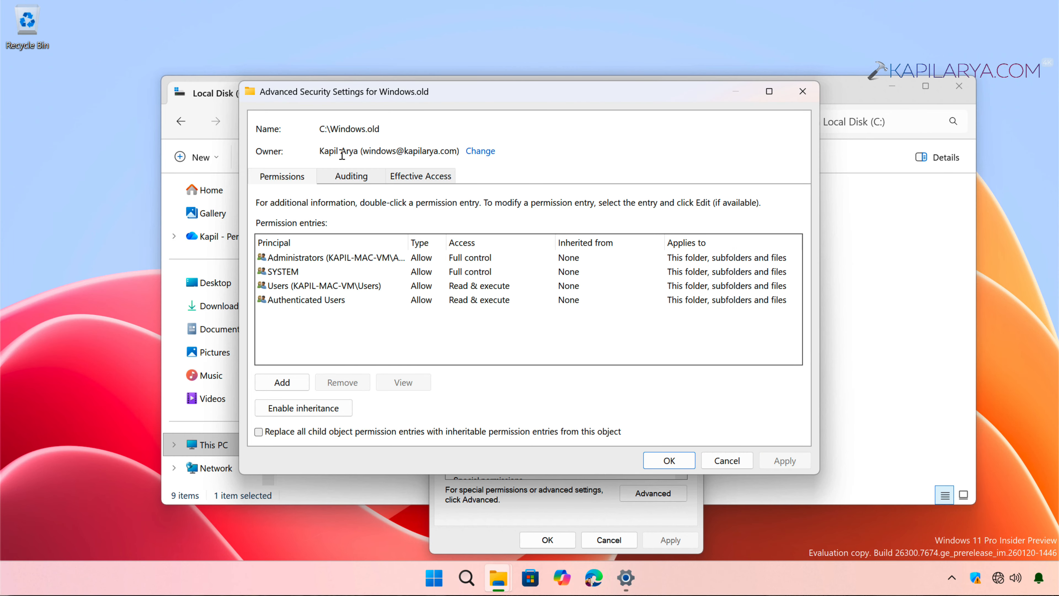
pyautogui.moveTo(350, 151); pyautogui.dragTo(459, 146)
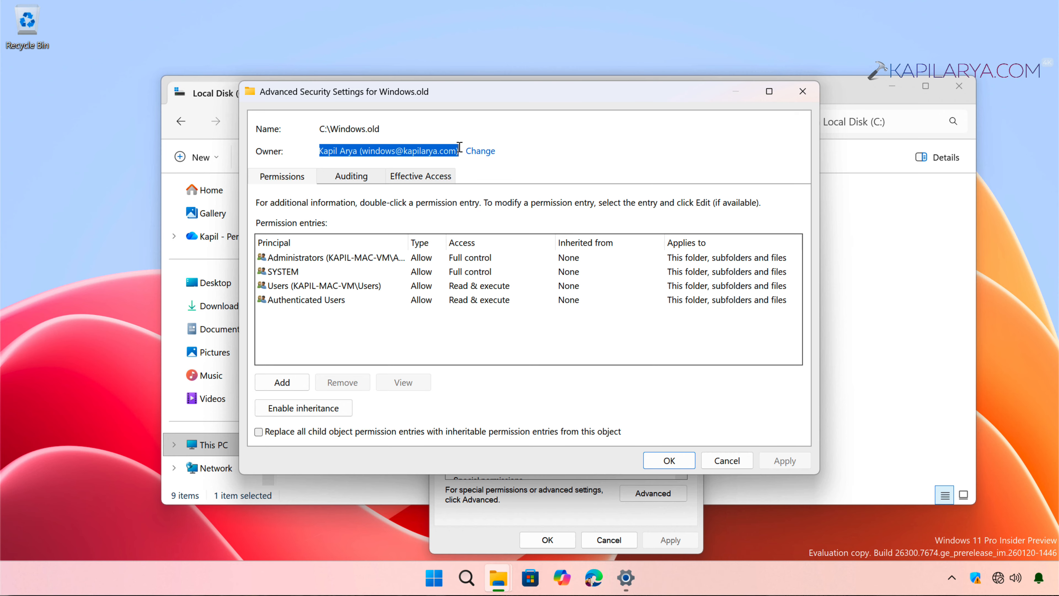
pyautogui.moveTo(320, 130); pyautogui.dragTo(353, 129)
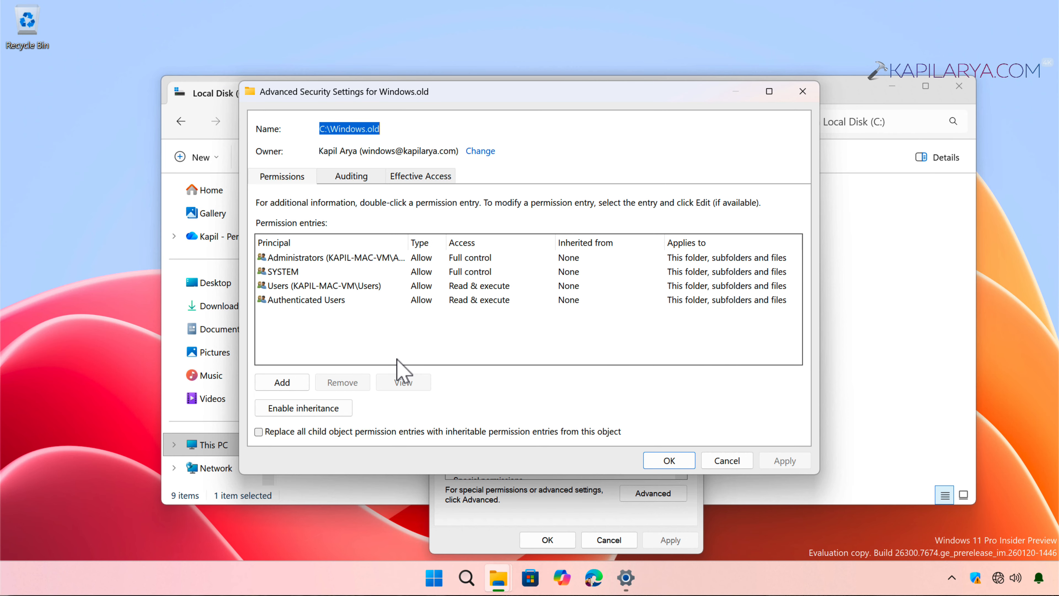
pyautogui.click(352, 432)
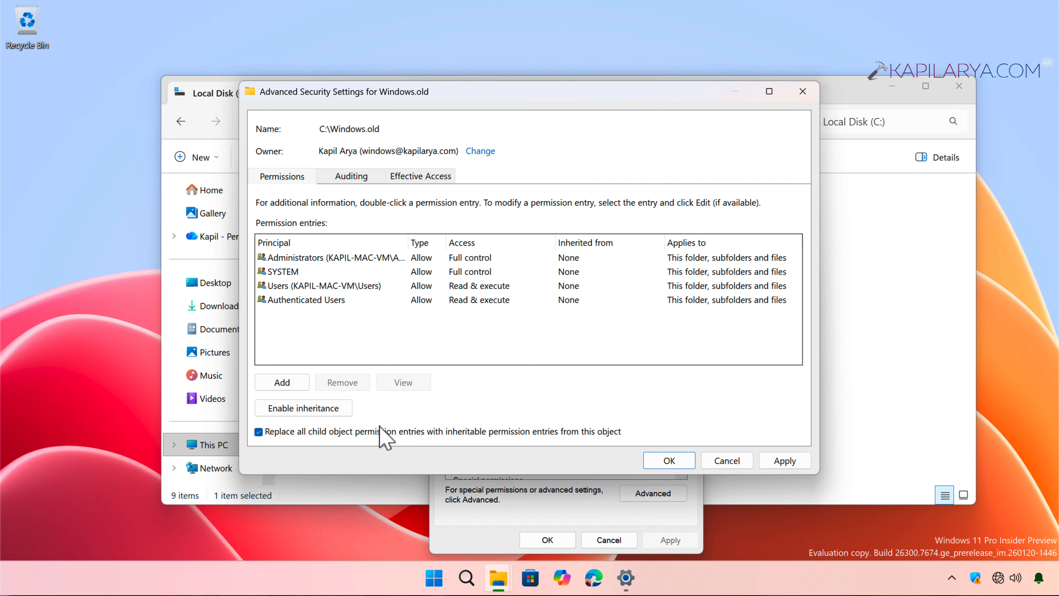
pyautogui.click(771, 462)
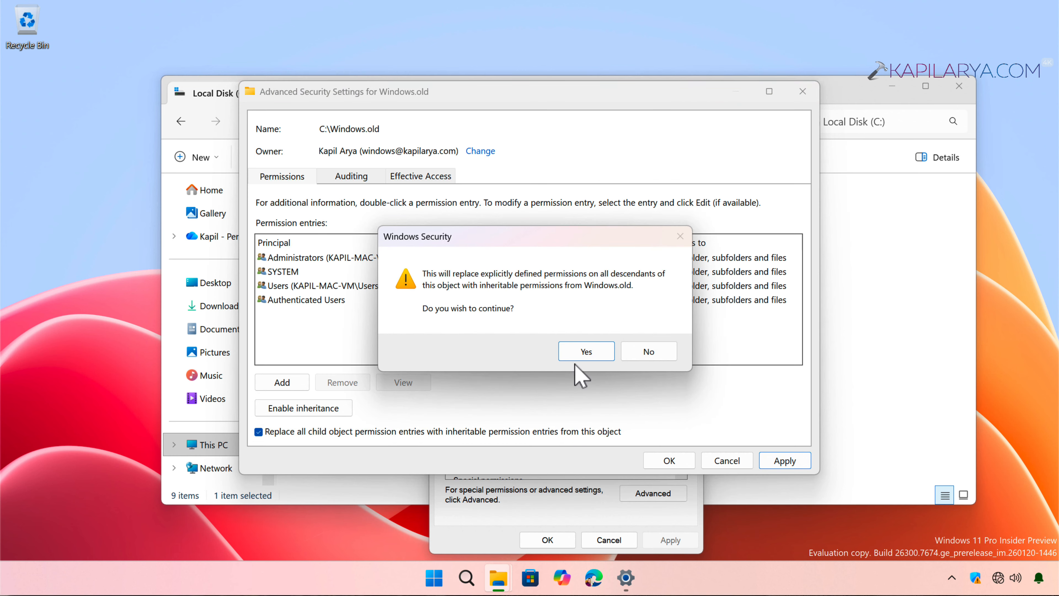
pyautogui.click(585, 354)
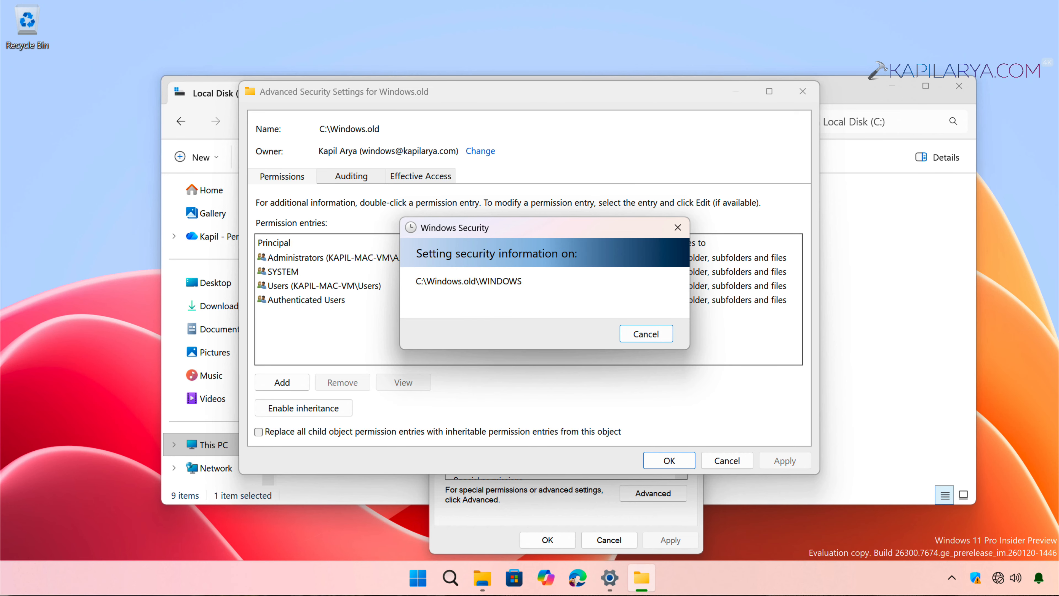
pyautogui.click(669, 461)
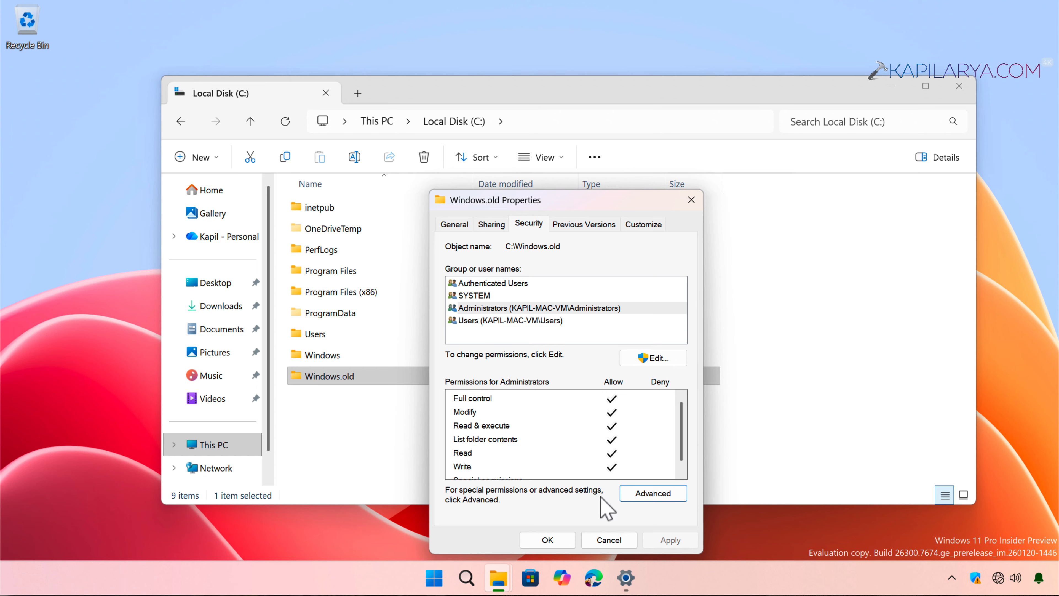
# Close the Windows.old Properties dialog with OK
pyautogui.click(551, 538)
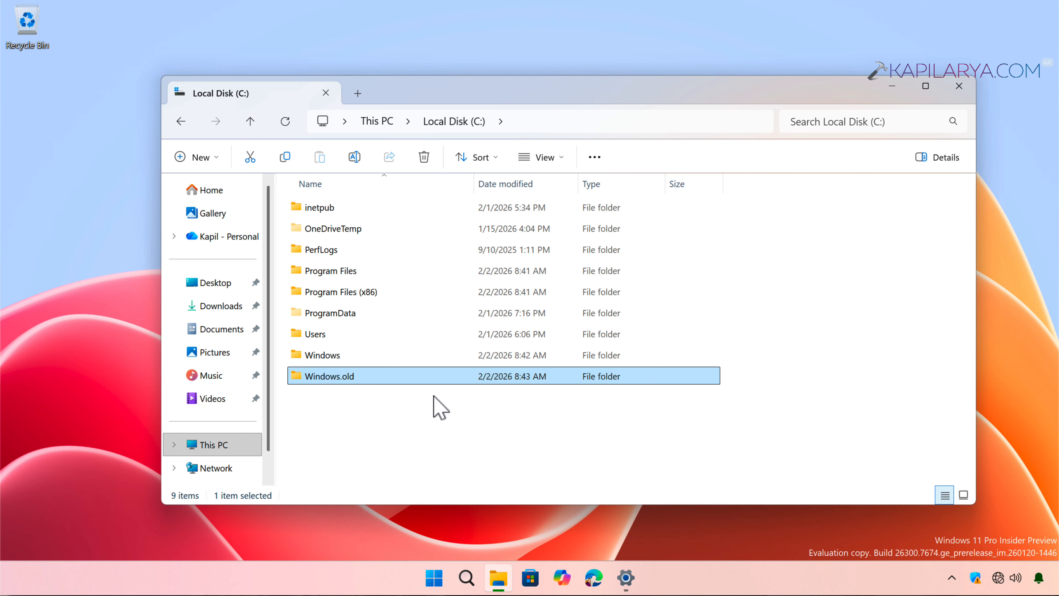
# Delete Windows.old permanently, accepting that it is too big to recycle
pyautogui.rightClick(388, 377)
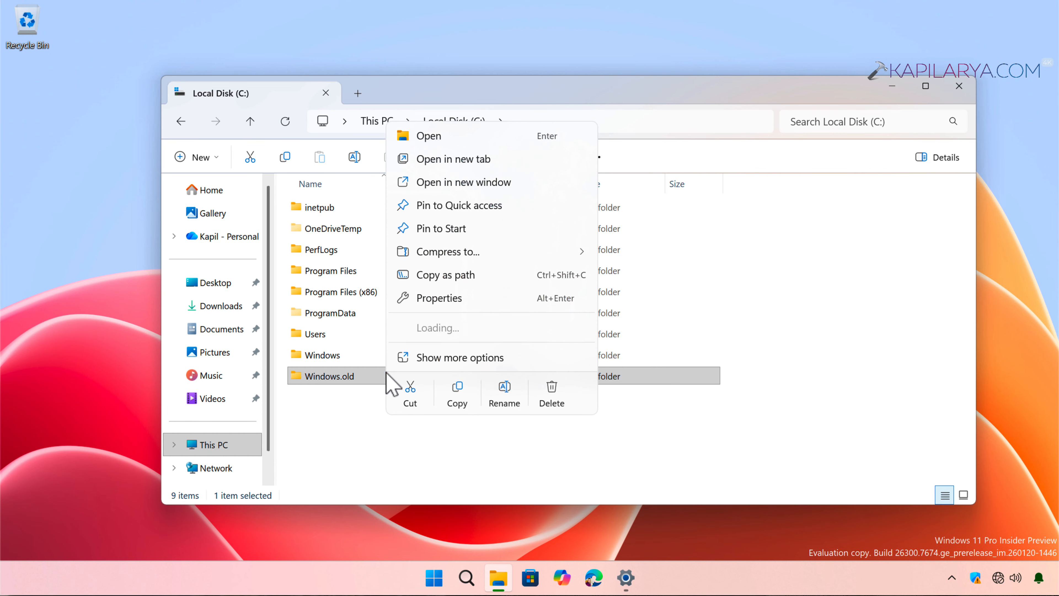
pyautogui.click(552, 397)
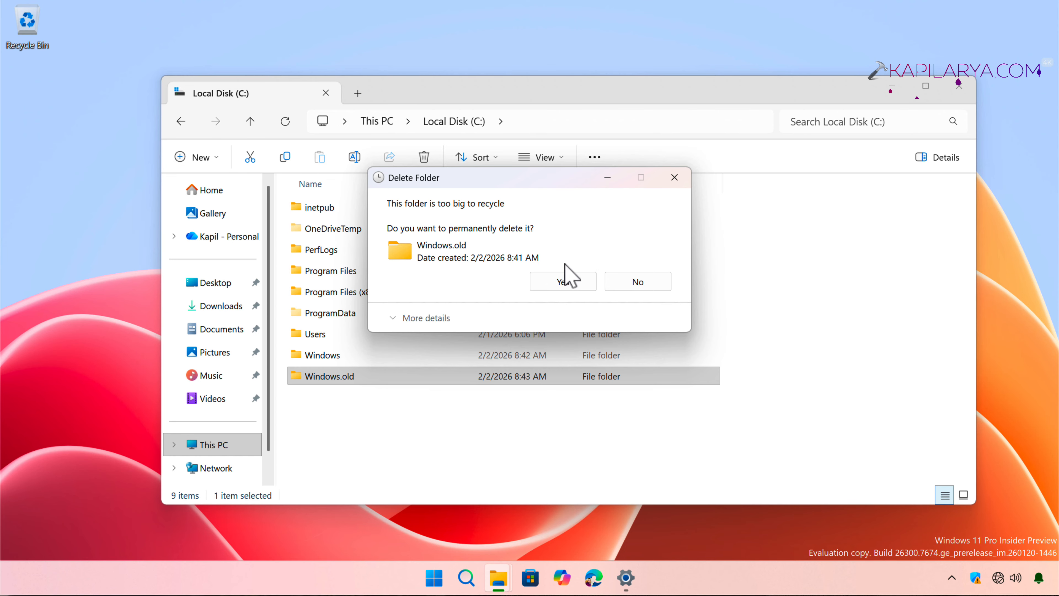
pyautogui.click(554, 289)
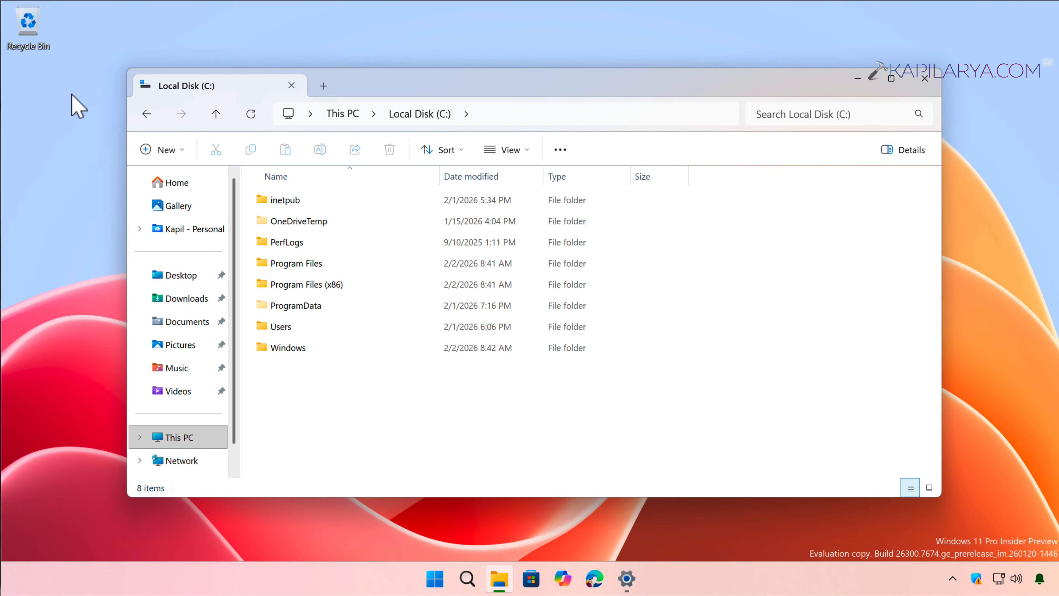
# Confirm the Recycle Bin is empty, then show Settings Storage with C: at 28.4 GB used
pyautogui.click(21, 34)
pyautogui.doubleClick(22, 34)
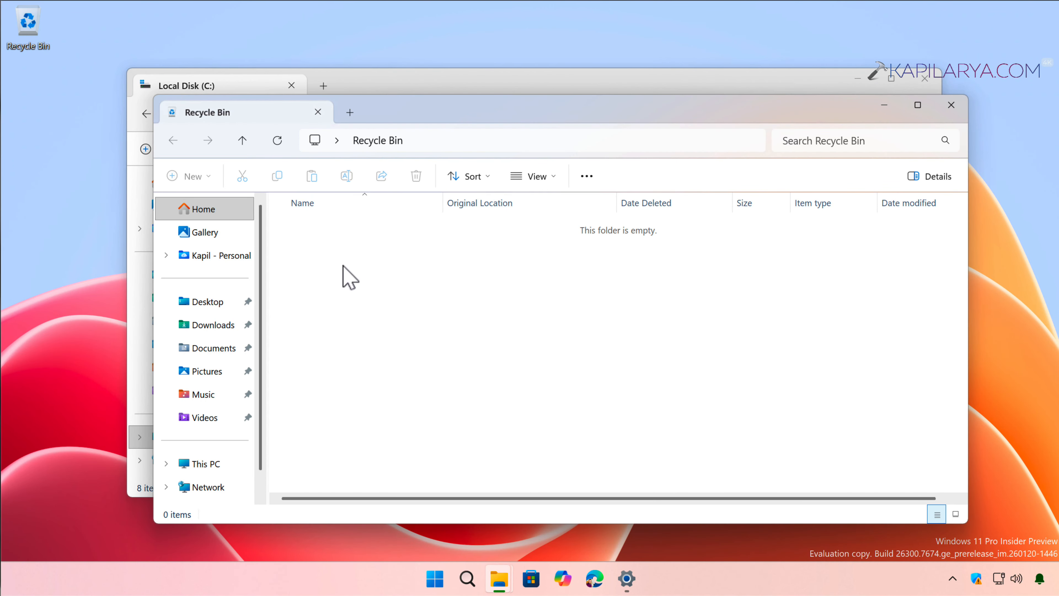
pyautogui.click(952, 104)
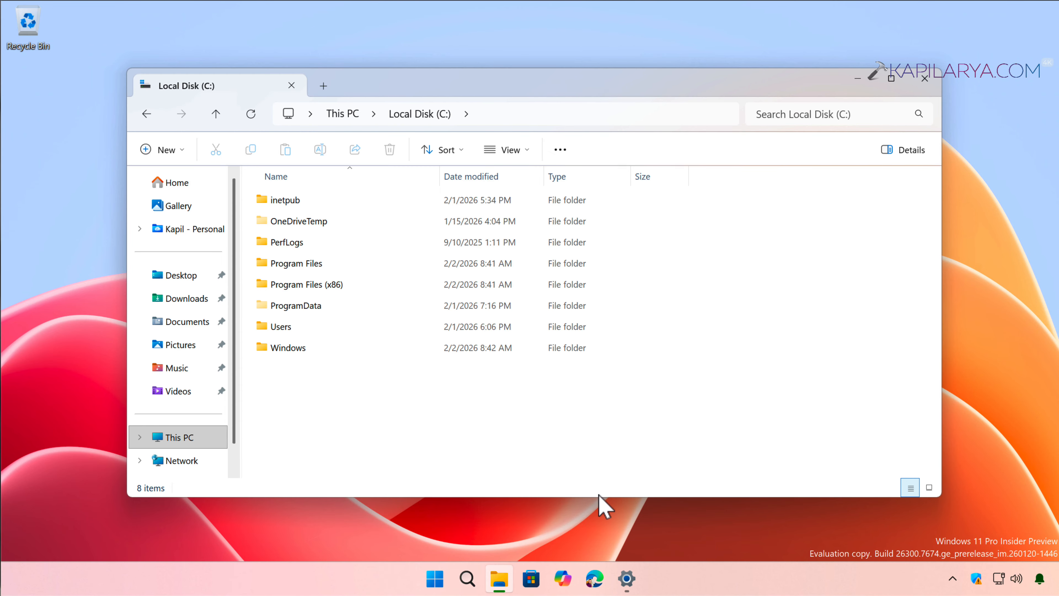
pyautogui.click(628, 578)
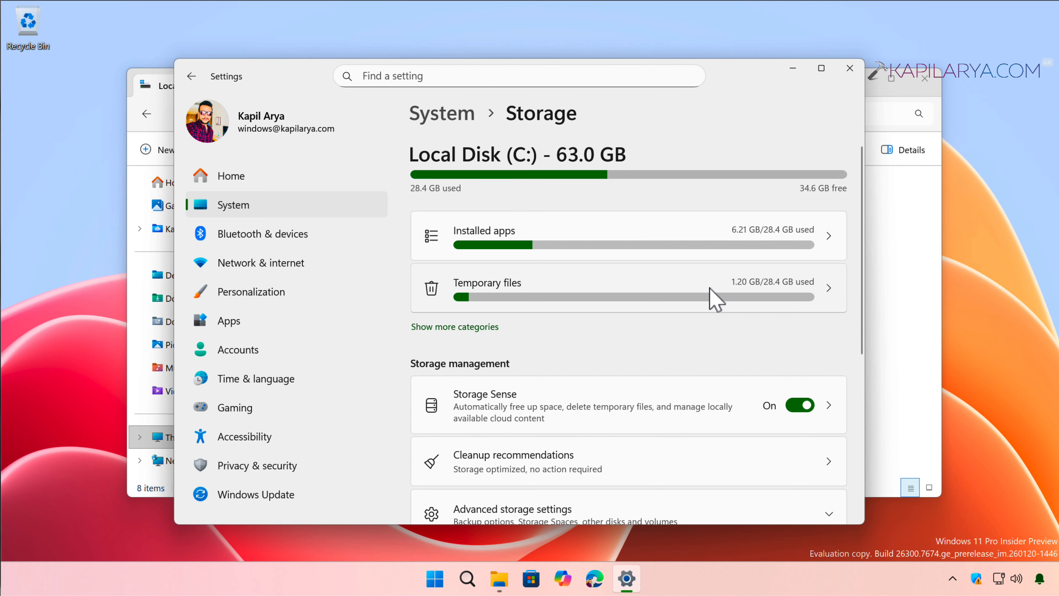
# Remove the 1.70 GB of selected temporary files from C: and confirm the deletion
pyautogui.click(712, 298)
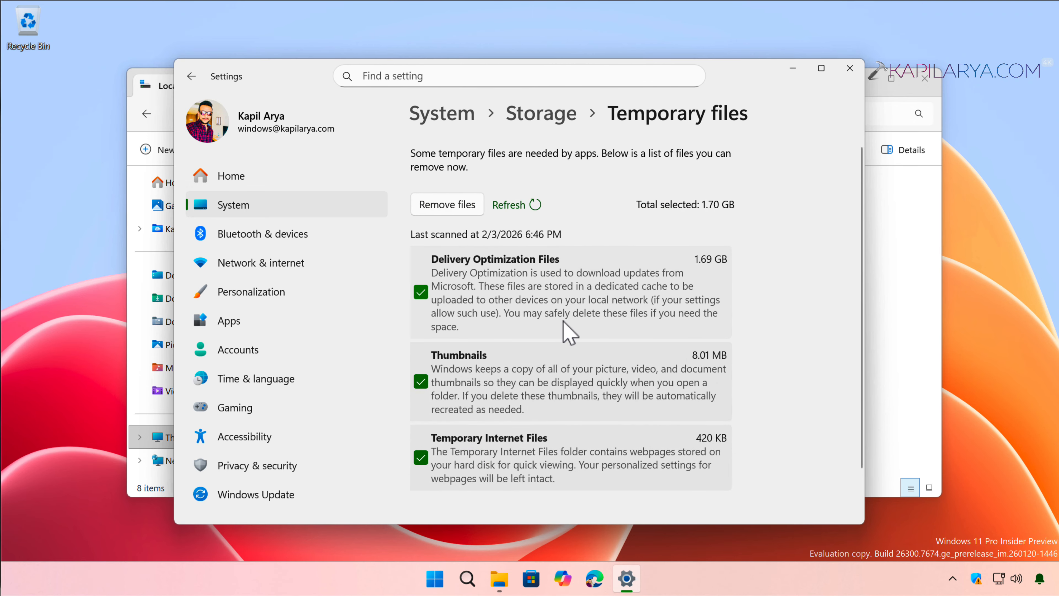
pyautogui.scroll(-2, 569, 401)
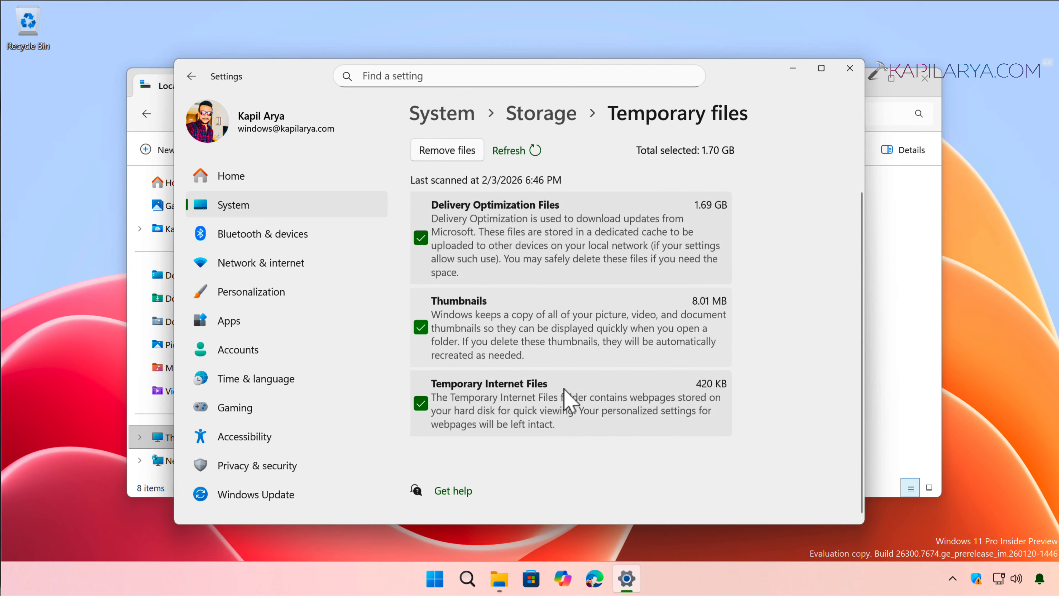
pyautogui.scroll(2, 534, 267)
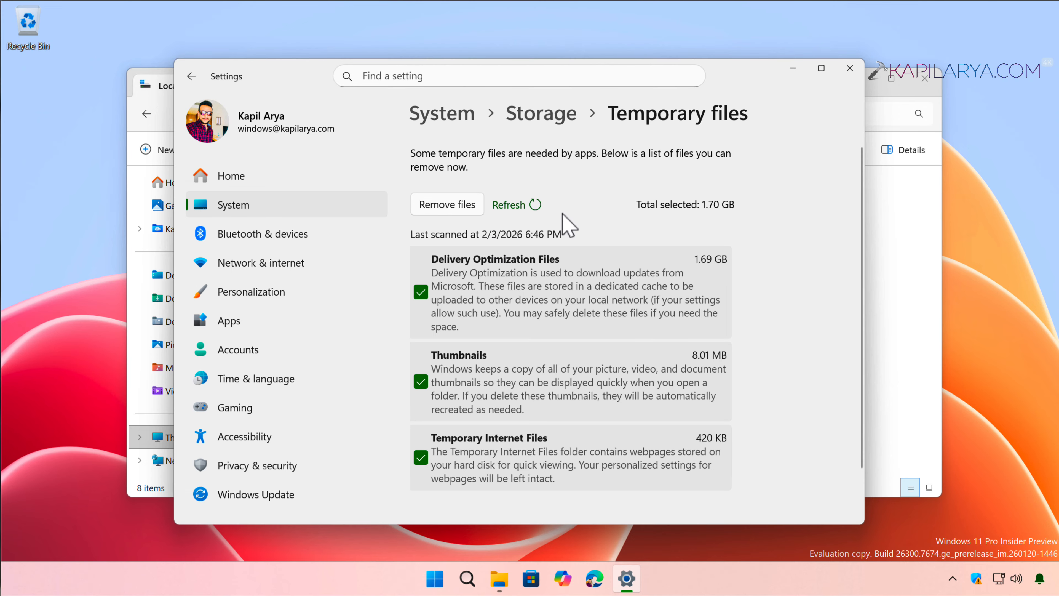
pyautogui.click(447, 209)
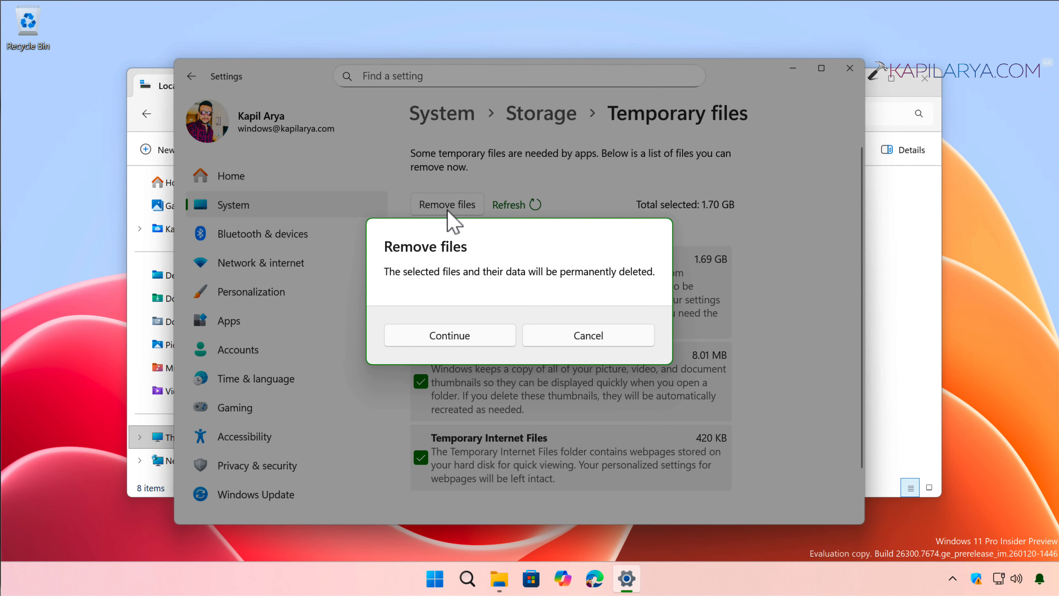
pyautogui.click(437, 339)
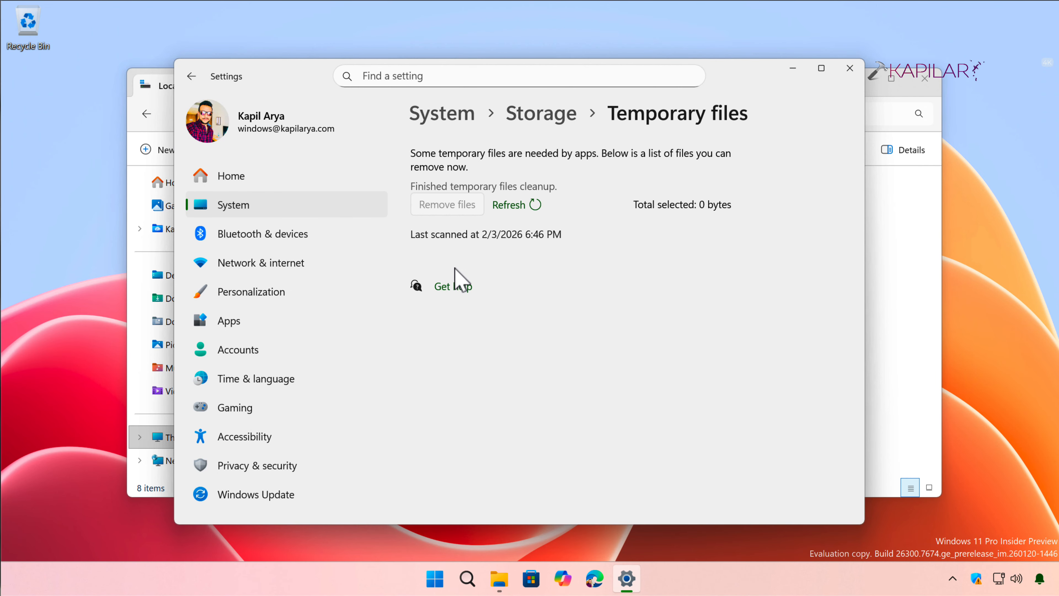